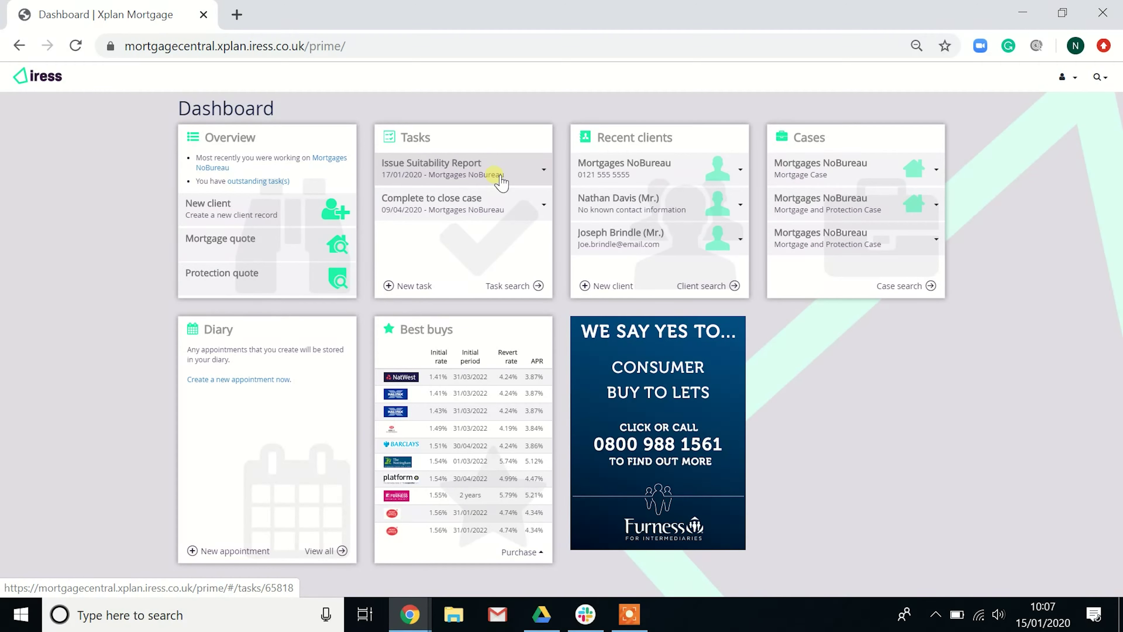
Show the available actions for the Issue Suitability Report task and close them without choosing one.
{"action": "left_click", "coordinate": [544, 170]}
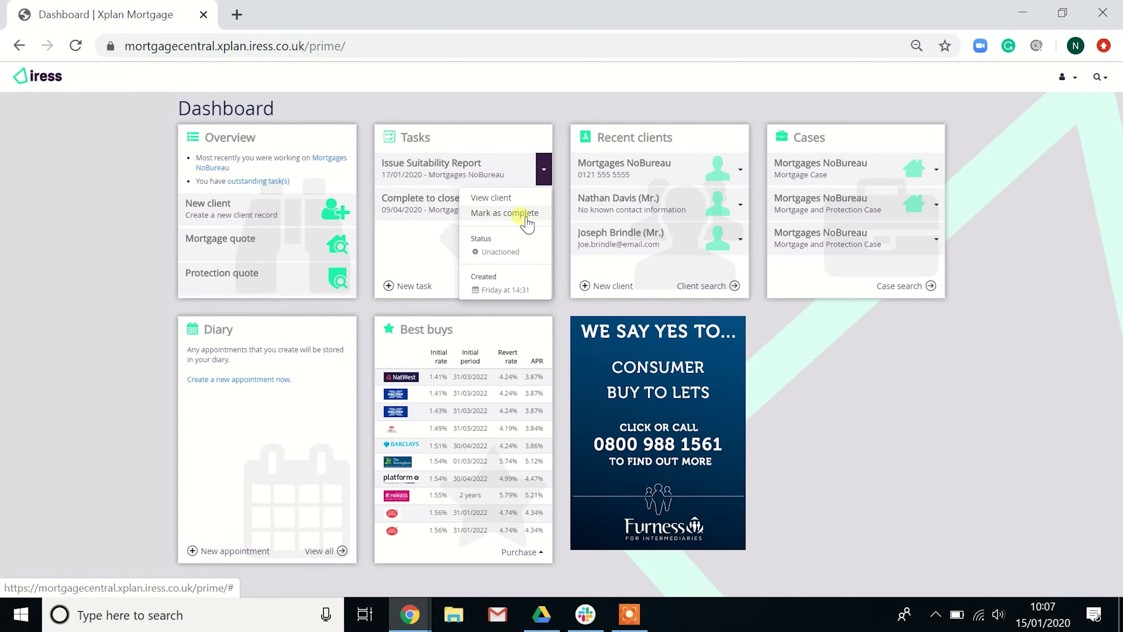
{"action": "left_click", "coordinate": [427, 250]}
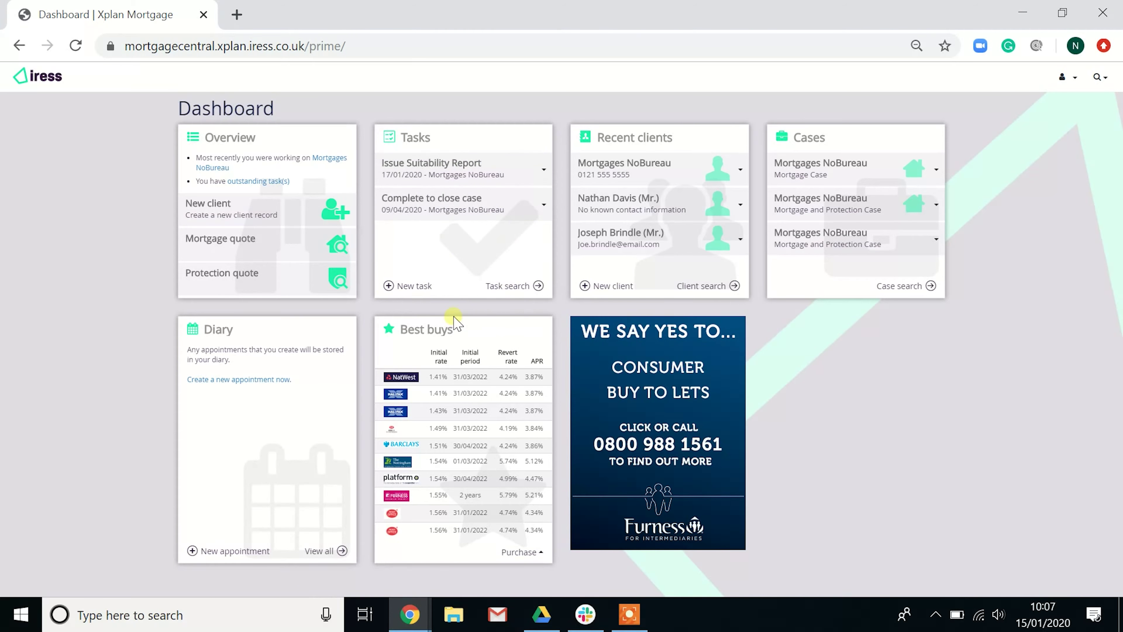
Start a new task with the type Meeting and the sub type Review.
{"action": "left_click", "coordinate": [433, 287]}
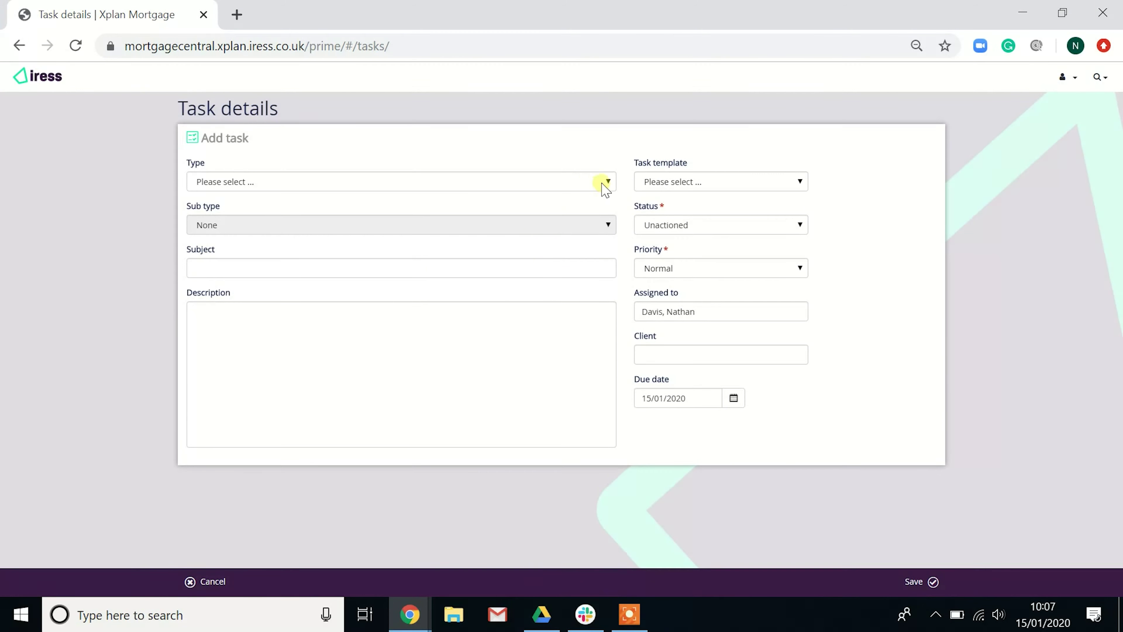
{"action": "left_click", "coordinate": [609, 183]}
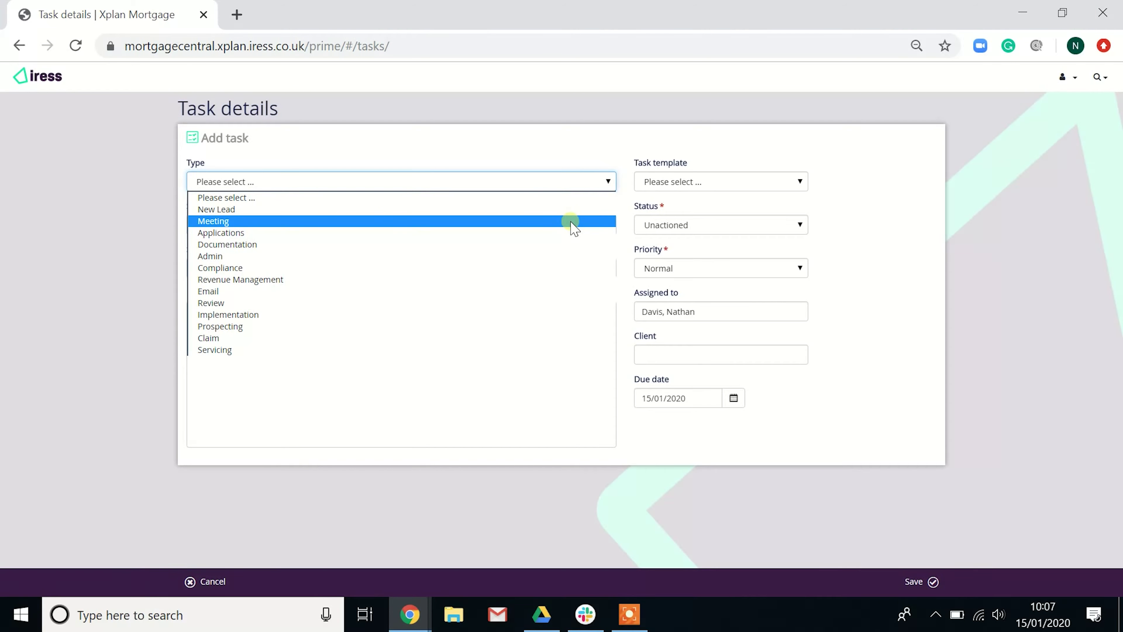
{"action": "left_click", "coordinate": [573, 223]}
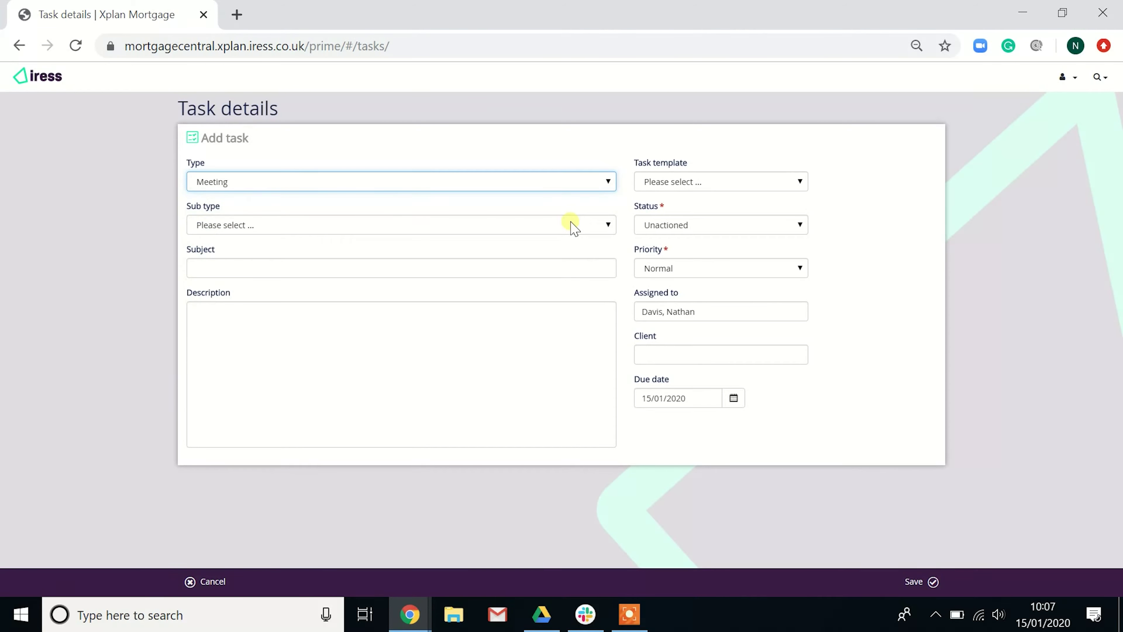
{"action": "left_click", "coordinate": [610, 224]}
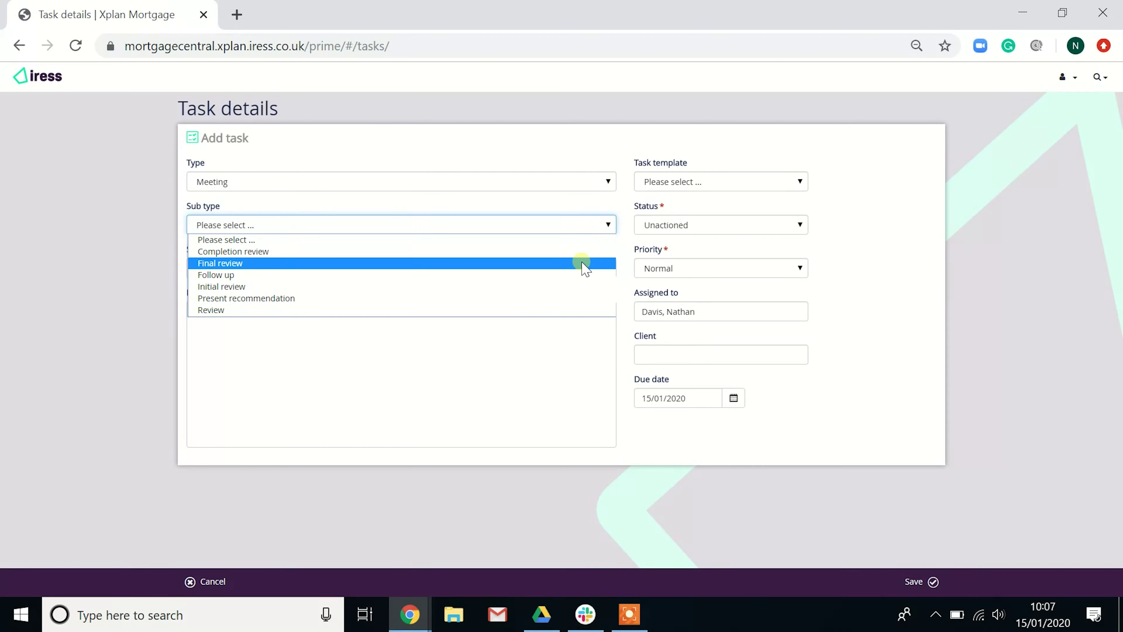
{"action": "left_click", "coordinate": [597, 311]}
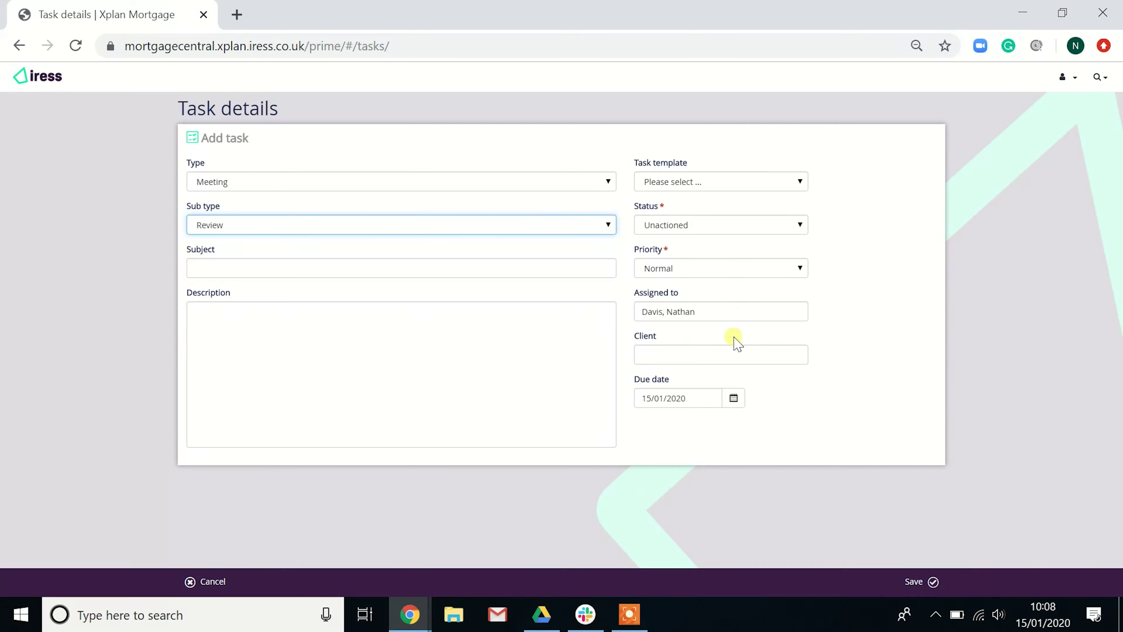
Assign the new task to a colleague, and discard it to return to the dashboard.
{"action": "left_click_drag", "start_coordinate": [698, 311], "coordinate": [609, 314]}
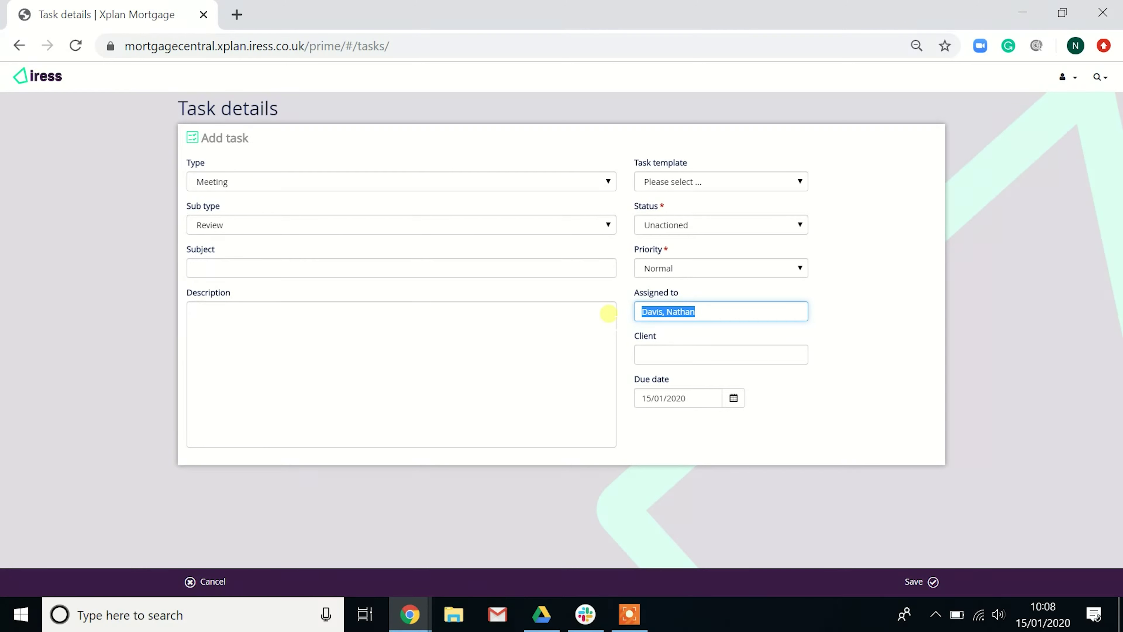
{"action": "type", "text": "beck"}
{"action": "left_click", "coordinate": [672, 333]}
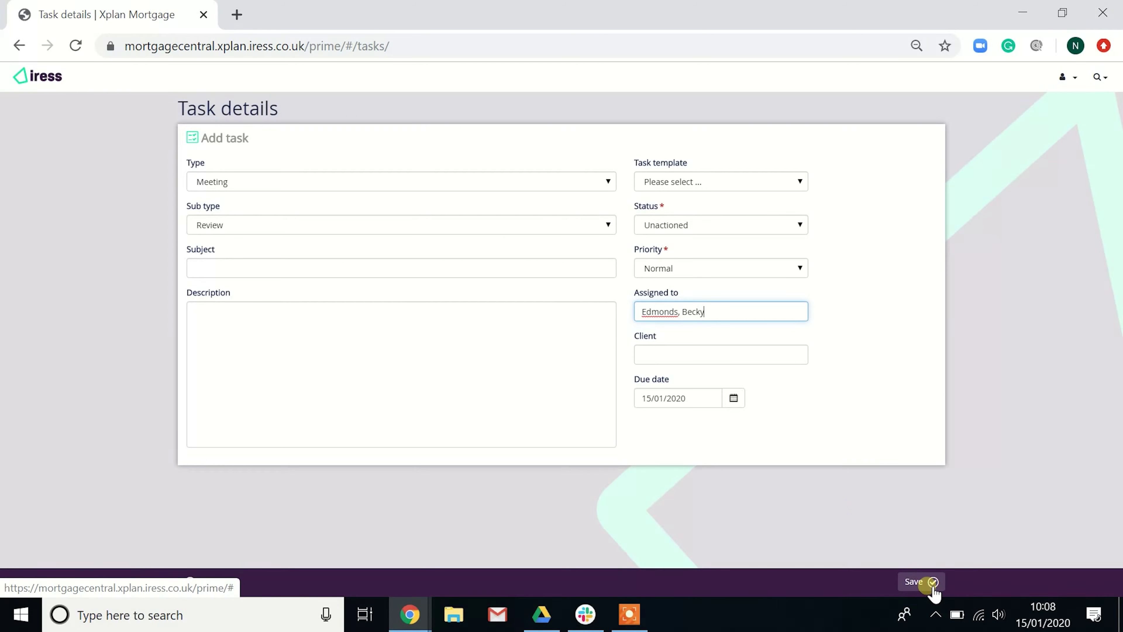
{"action": "left_click", "coordinate": [206, 582]}
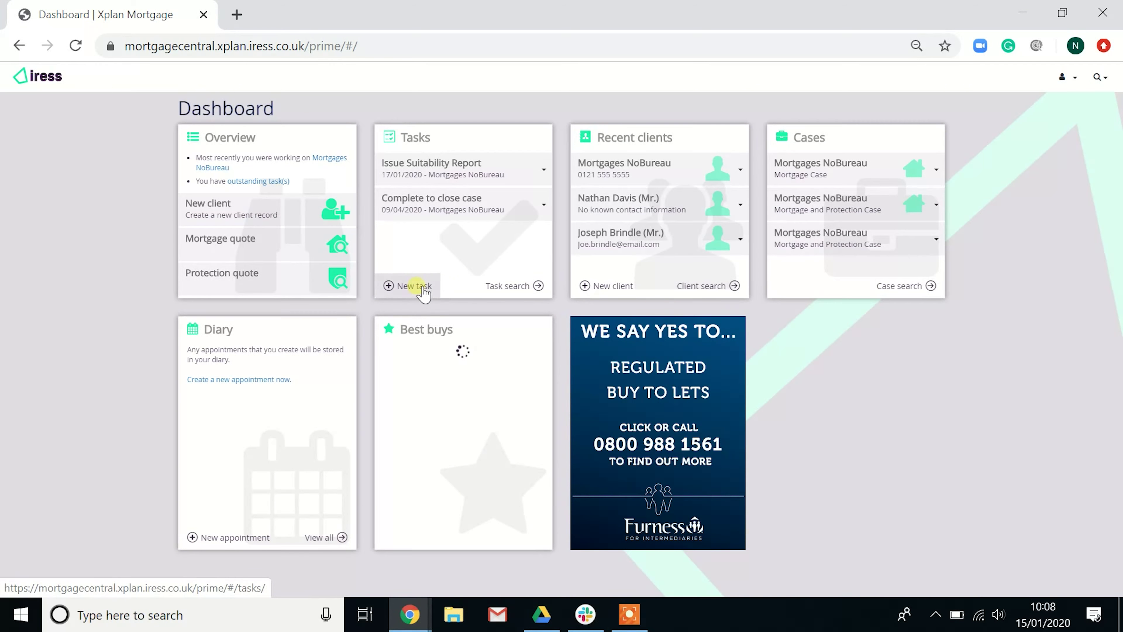
Search for the tasks assigned to a colleague using the Assigned to option, and return to the dashboard.
{"action": "left_click", "coordinate": [508, 286]}
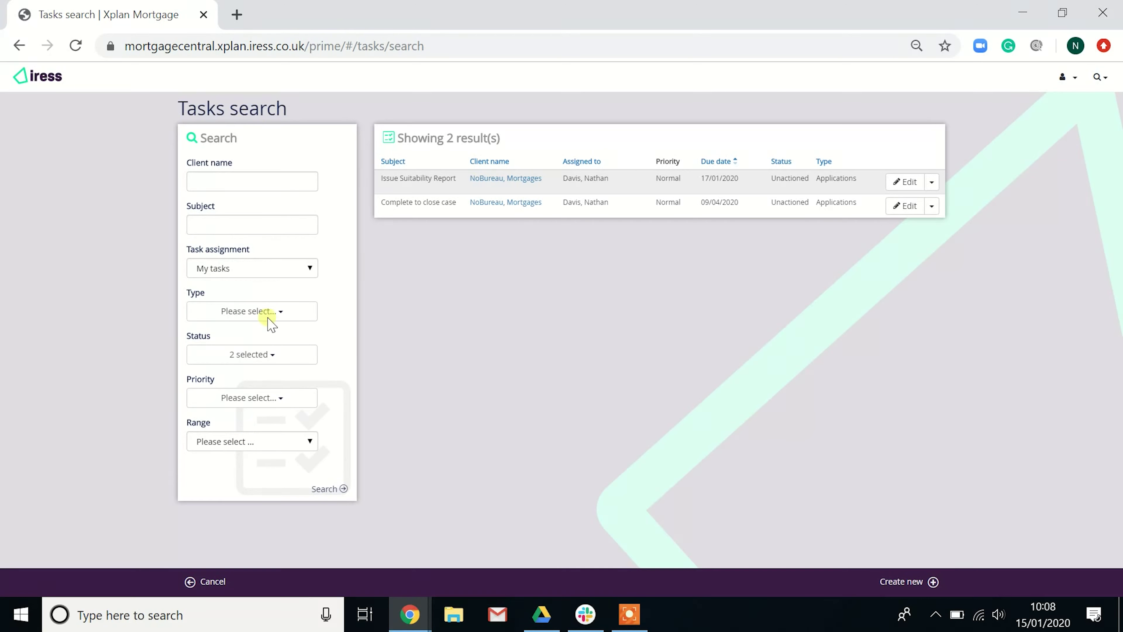
{"action": "left_click", "coordinate": [290, 268]}
{"action": "left_click", "coordinate": [282, 306]}
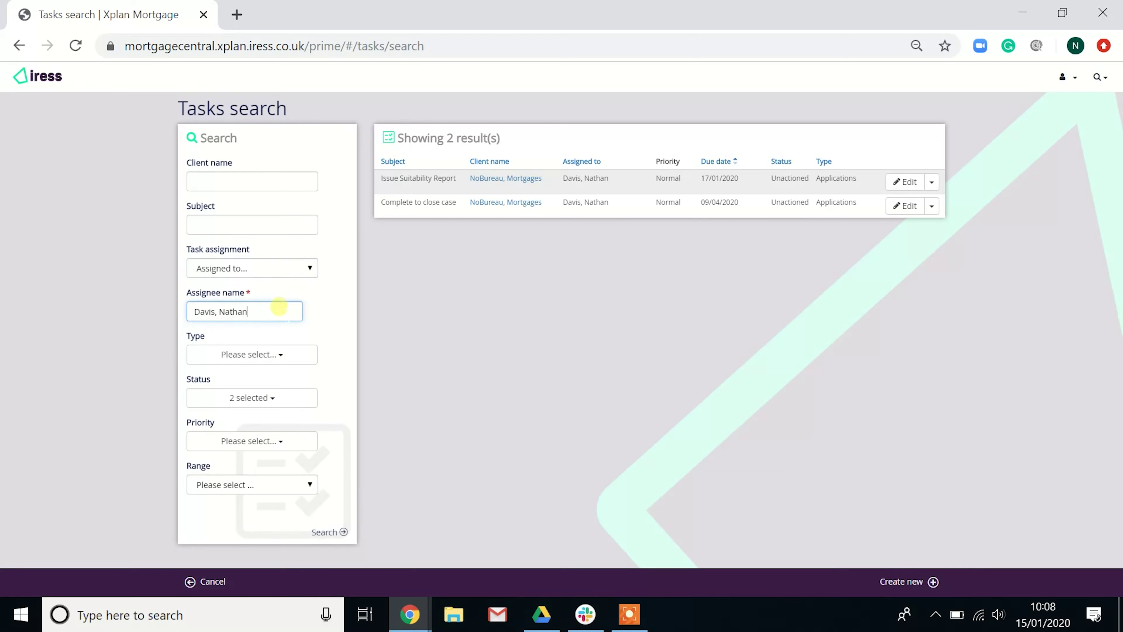
{"action": "left_click_drag", "start_coordinate": [252, 312], "coordinate": [160, 325]}
{"action": "type", "text": "beck"}
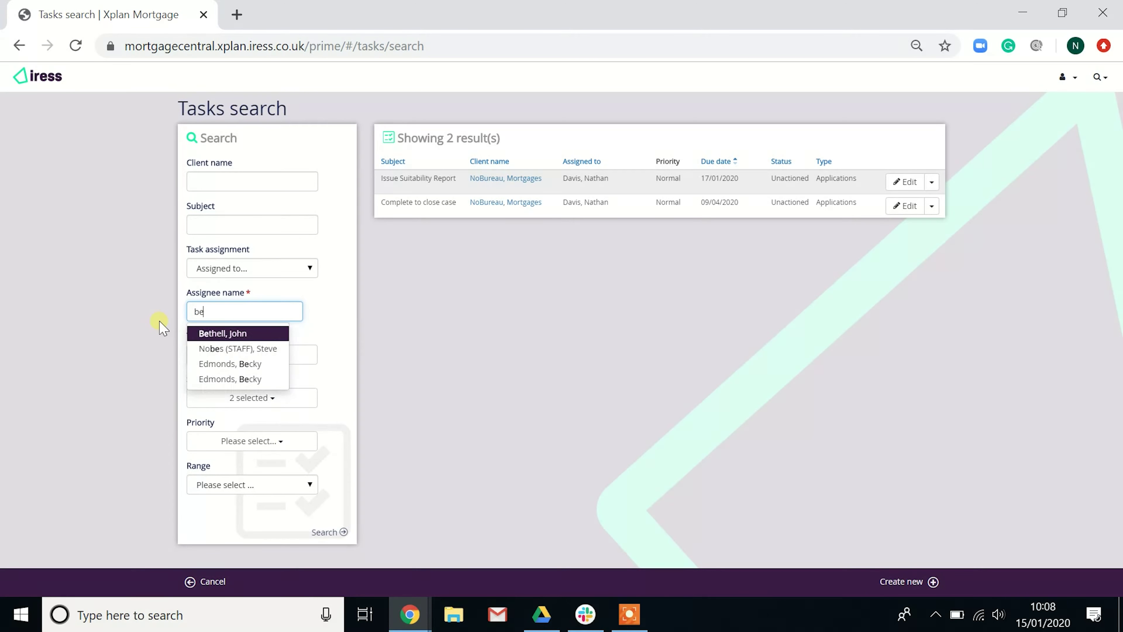
{"action": "left_click", "coordinate": [219, 332]}
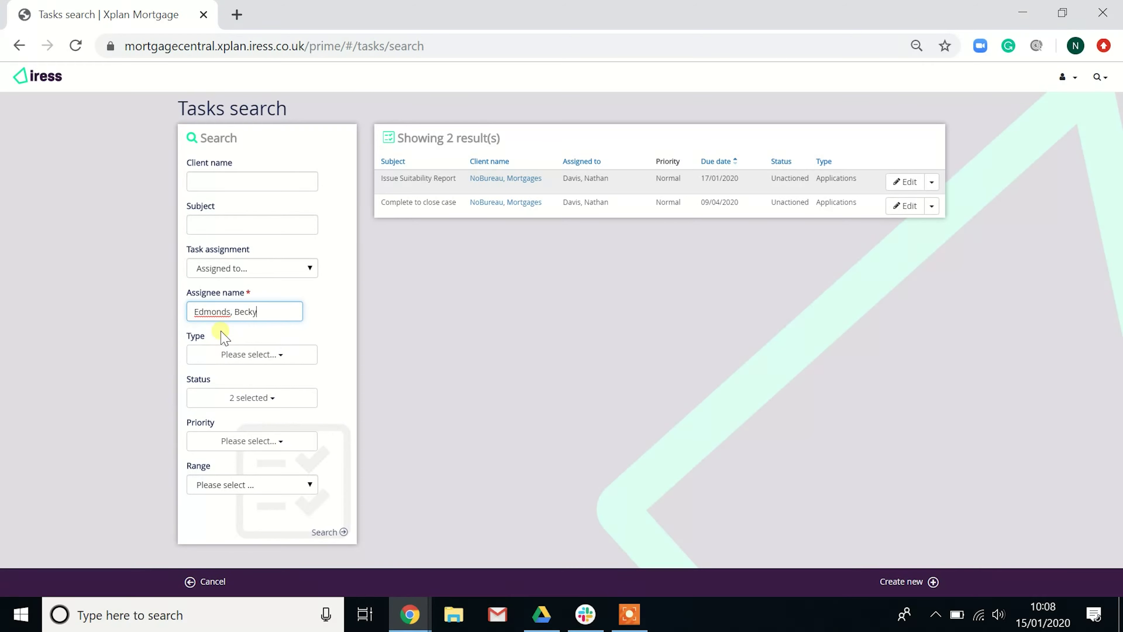
{"action": "left_click", "coordinate": [329, 533]}
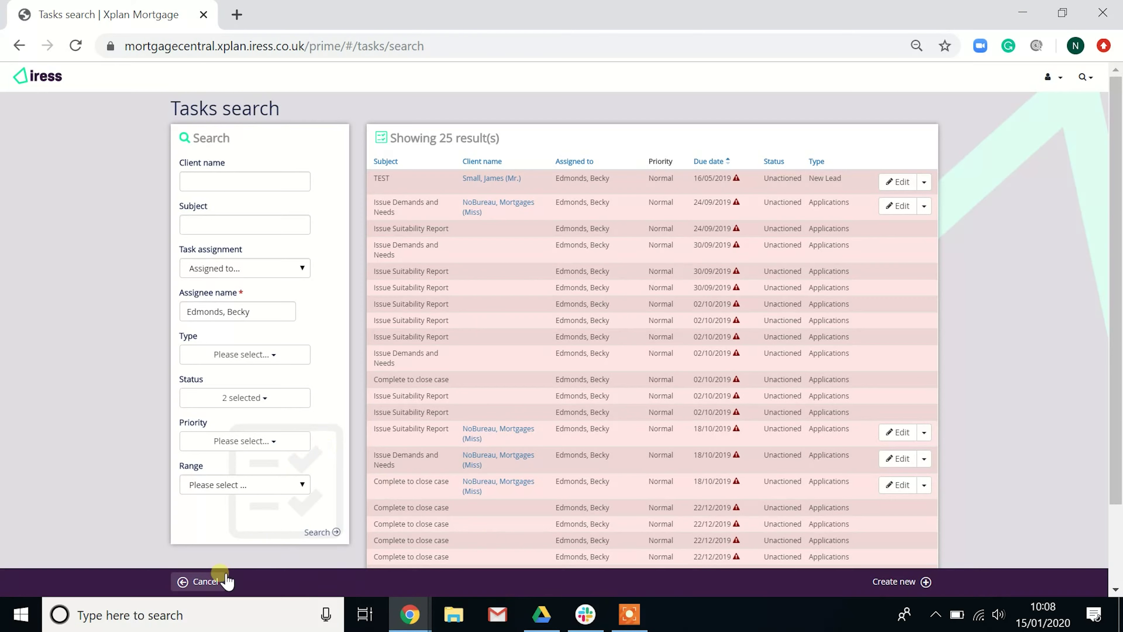
{"action": "left_click", "coordinate": [215, 581]}
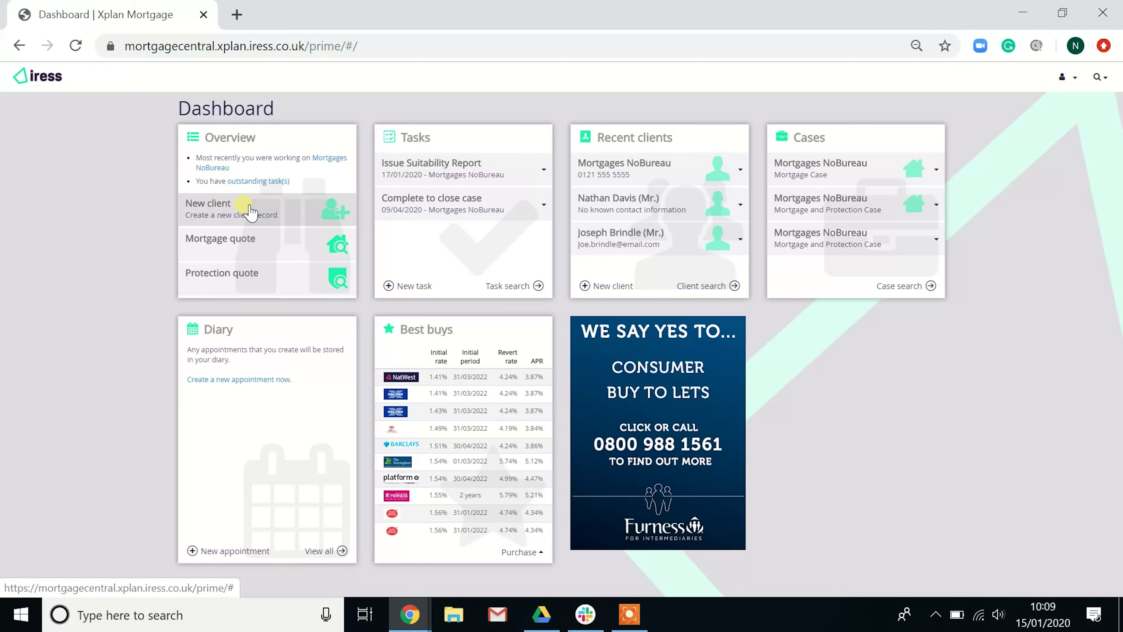
Search the client records by the telephone number's area code.
{"action": "left_click", "coordinate": [716, 286]}
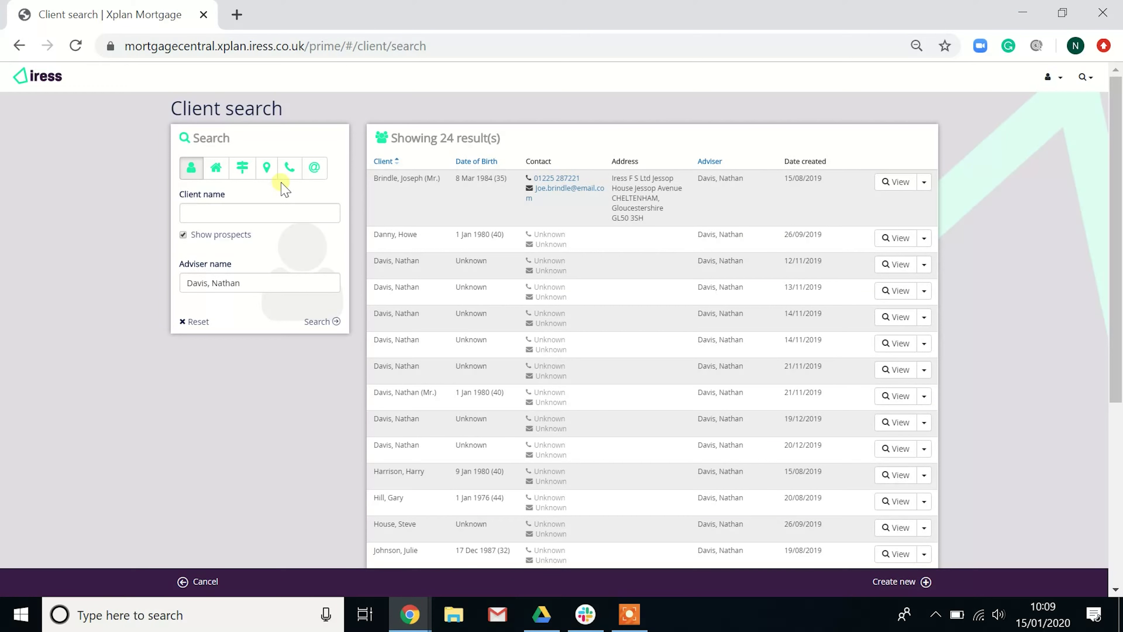
{"action": "left_click", "coordinate": [295, 175]}
{"action": "left_click", "coordinate": [237, 211]}
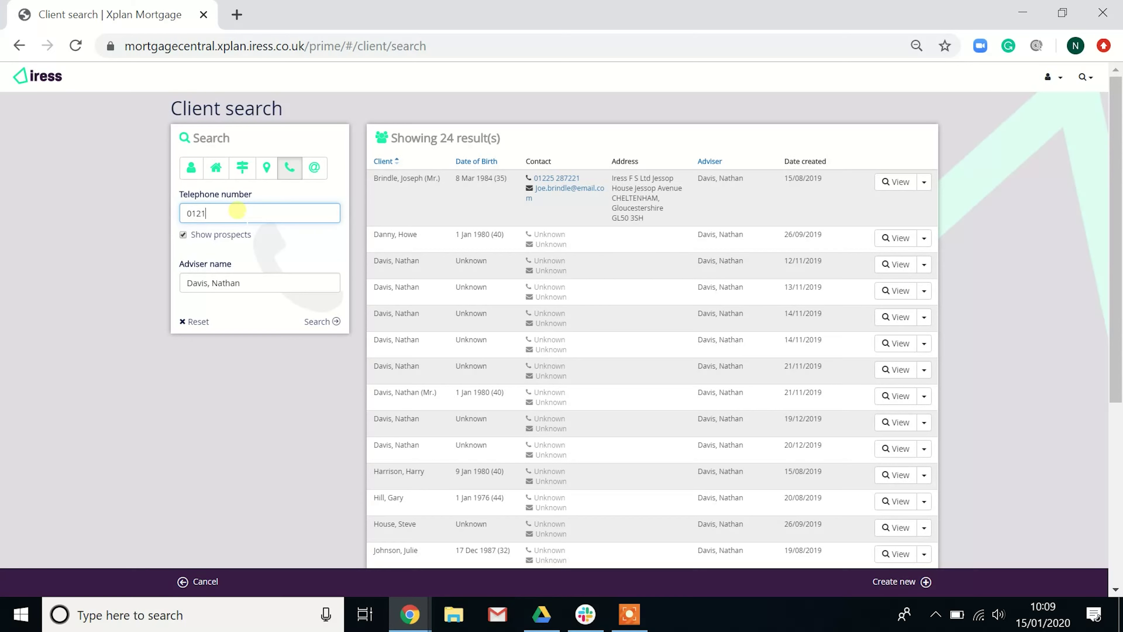
{"action": "left_click", "coordinate": [322, 321]}
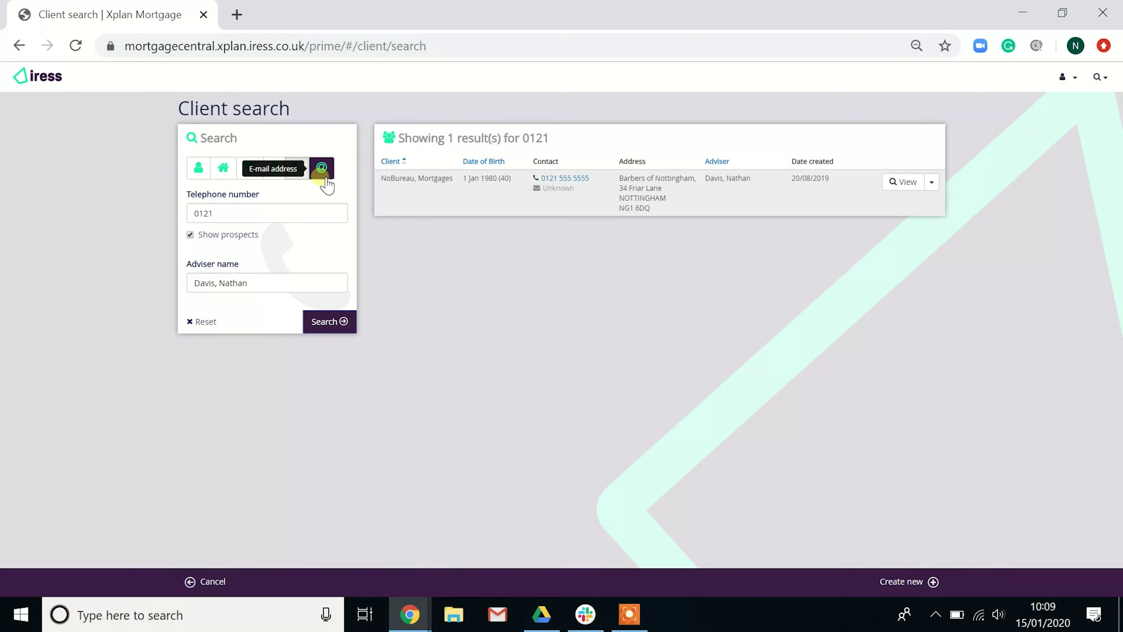
Change the client search's adviser name to a colleague, and leave for the dashboard without searching.
{"action": "left_click", "coordinate": [264, 284]}
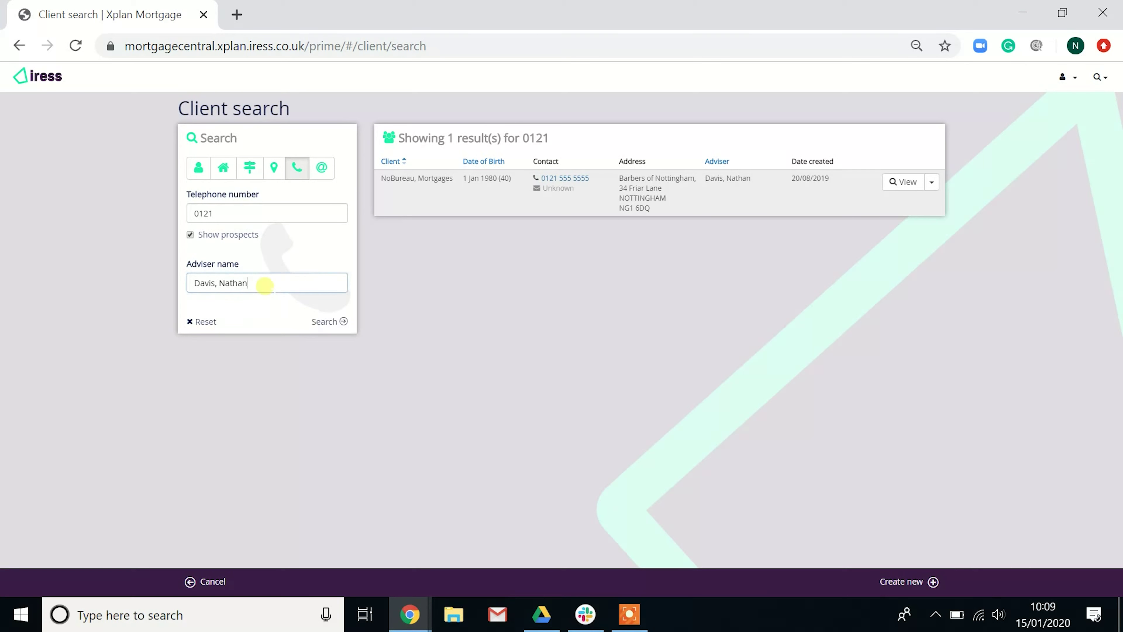
{"action": "left_click_drag", "start_coordinate": [264, 285], "coordinate": [183, 277]}
{"action": "type", "text": "beck"}
{"action": "left_click", "coordinate": [250, 305]}
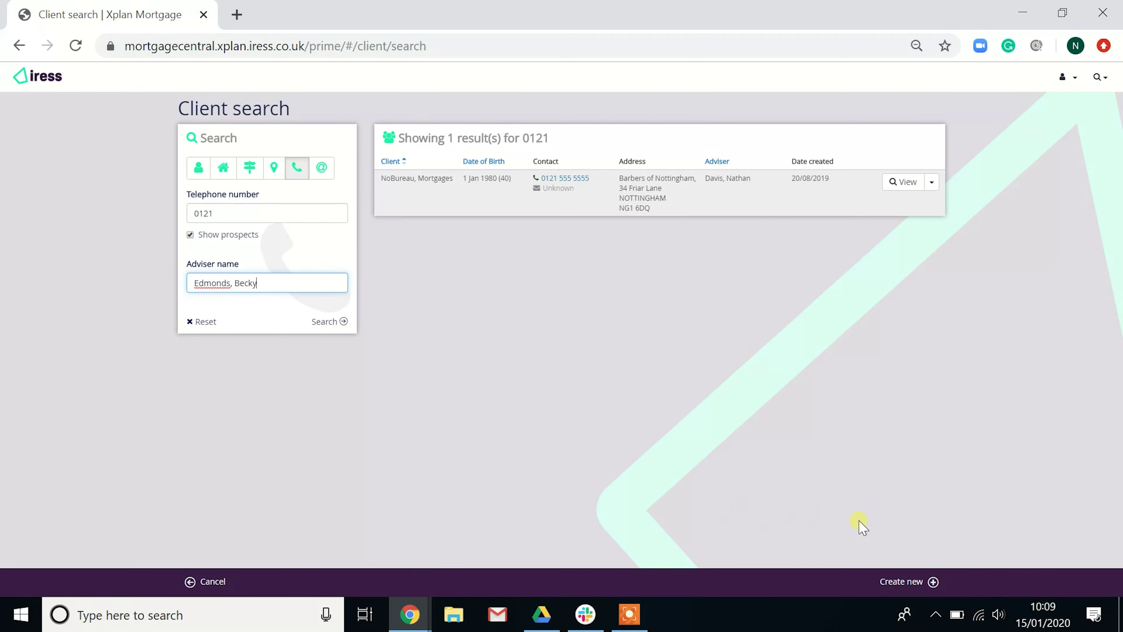
{"action": "left_click", "coordinate": [212, 582]}
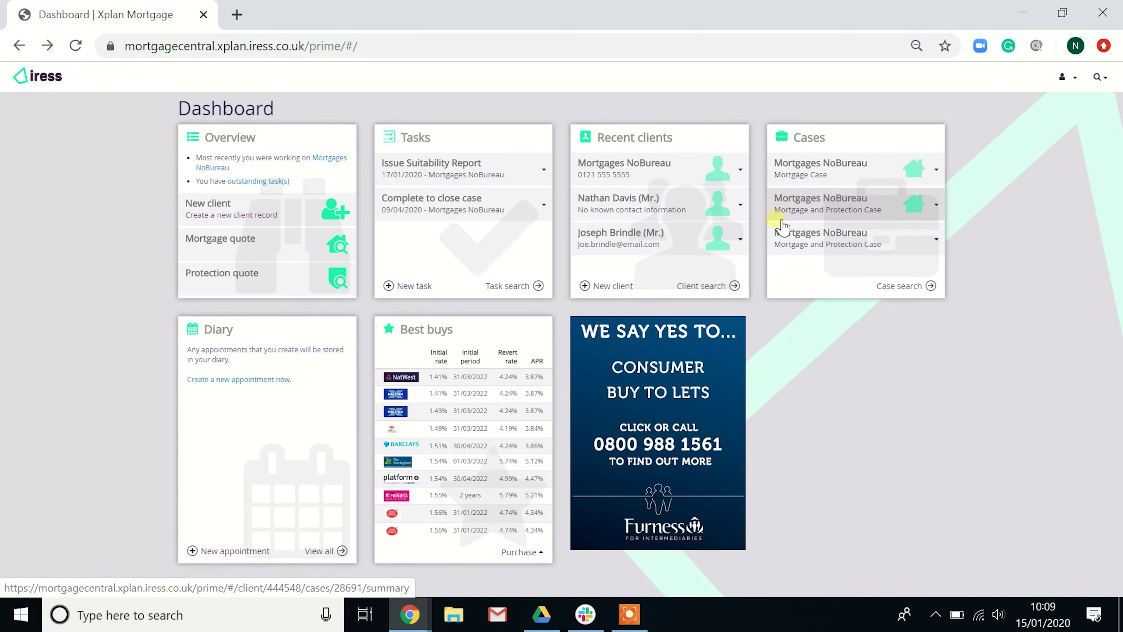
View the case summary of the Mortgage Case listed first on the dashboard, and return to the dashboard.
{"action": "left_click", "coordinate": [840, 173]}
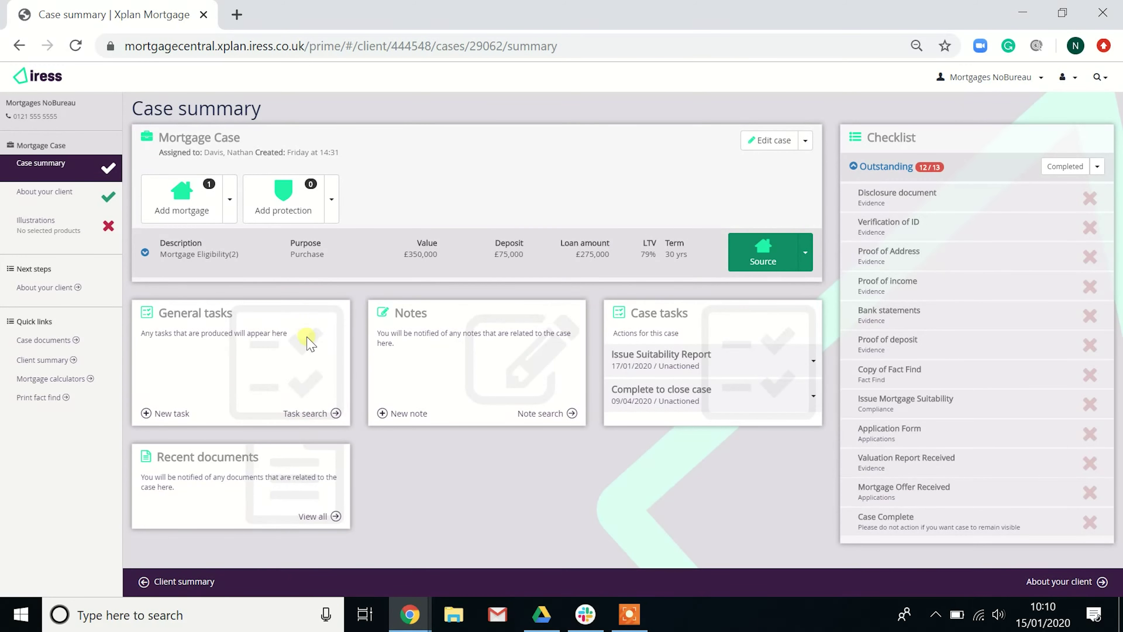
{"action": "left_click", "coordinate": [45, 75]}
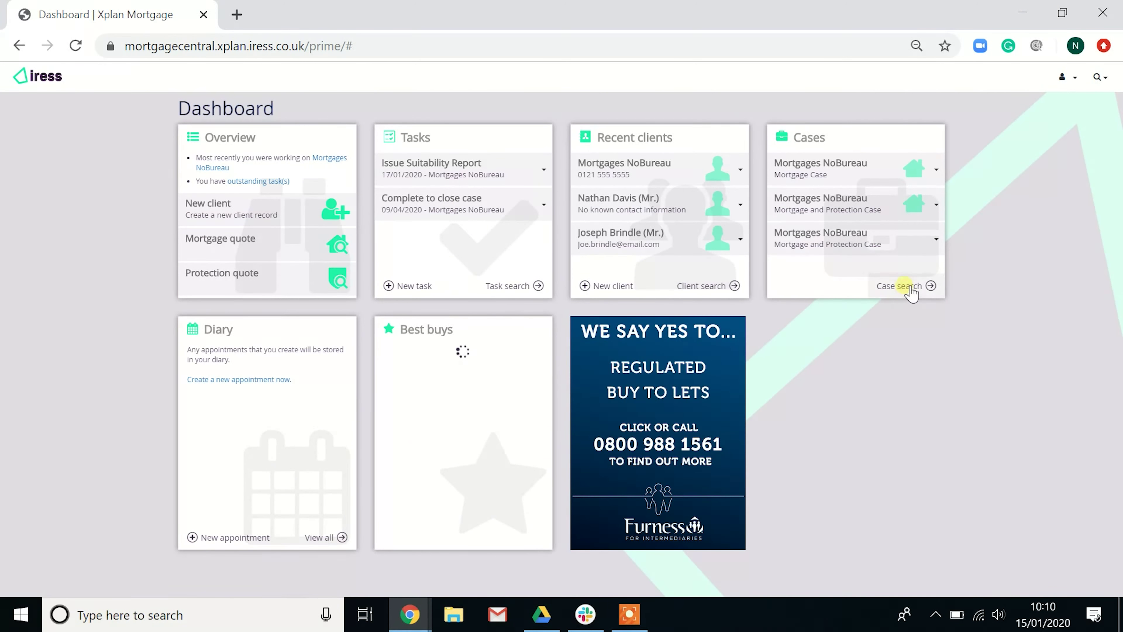
Open the case search and set its Assigned to filter to a colleague.
{"action": "left_click", "coordinate": [902, 286]}
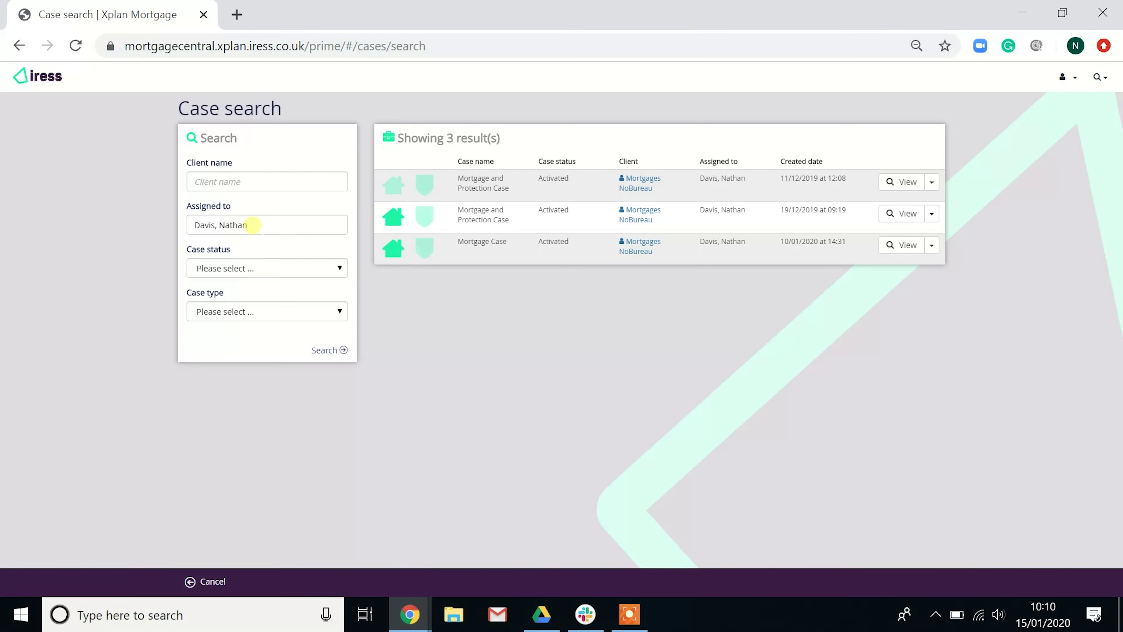
{"action": "left_click_drag", "start_coordinate": [252, 224], "coordinate": [170, 228]}
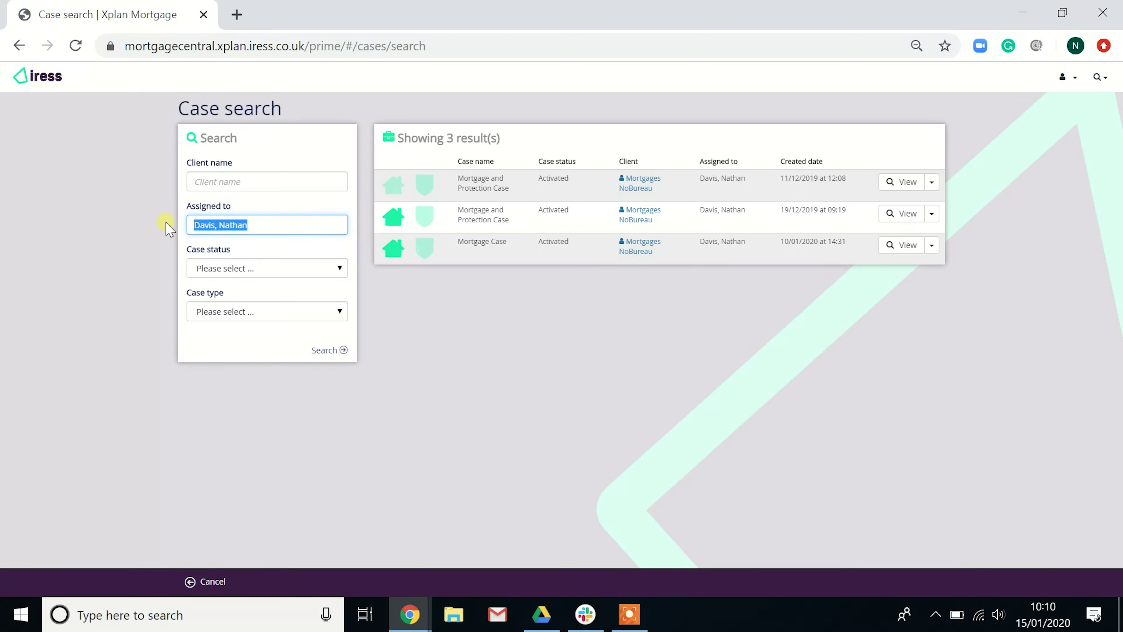
{"action": "type", "text": "beck"}
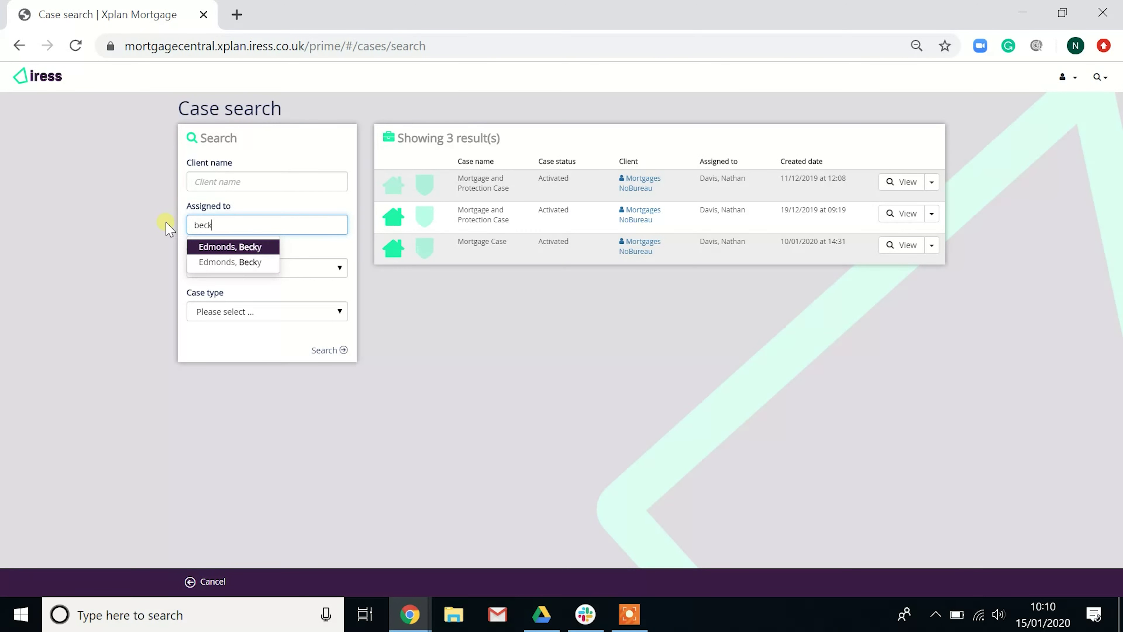
{"action": "left_click", "coordinate": [212, 248]}
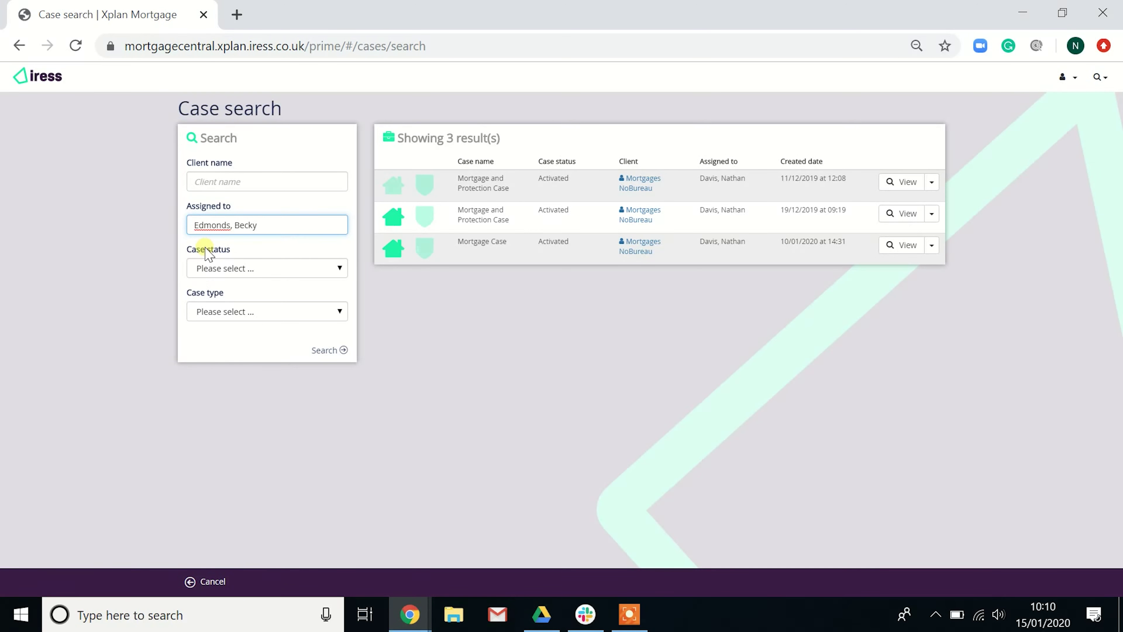
Examine the case status and case type filter options, and return to the dashboard without searching.
{"action": "left_click", "coordinate": [276, 269]}
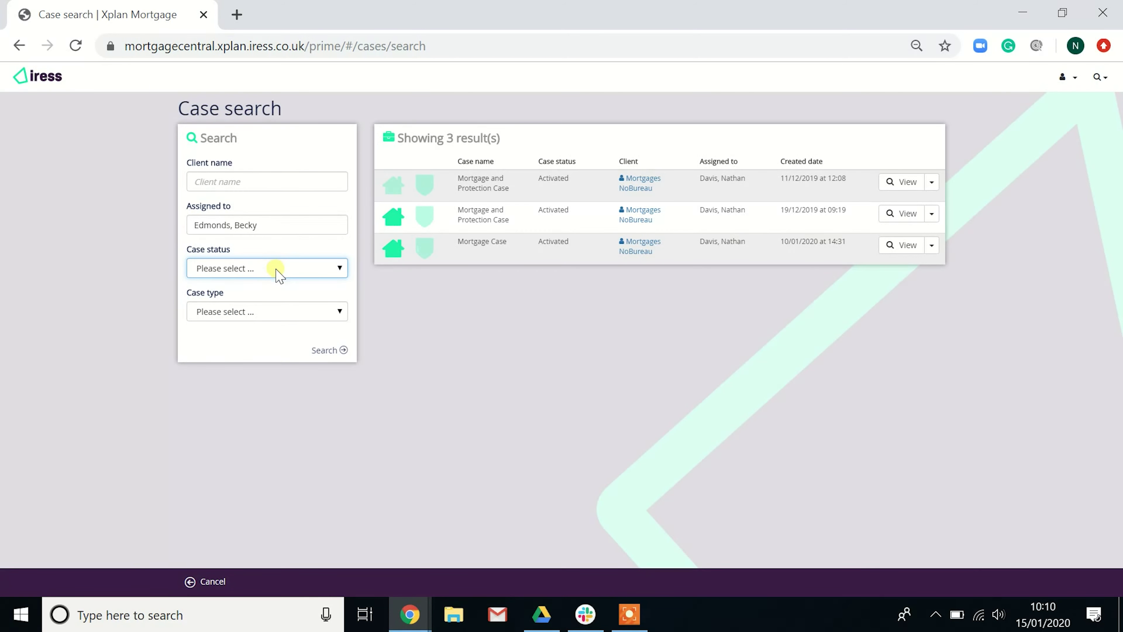
{"action": "left_click", "coordinate": [290, 314]}
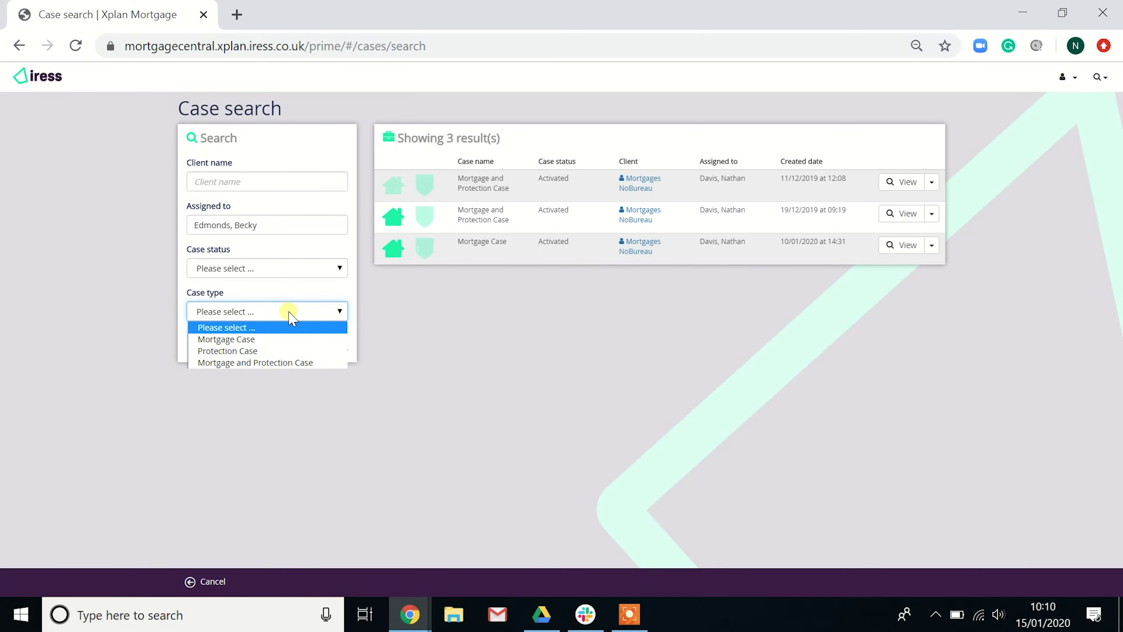
{"action": "left_click", "coordinate": [292, 305]}
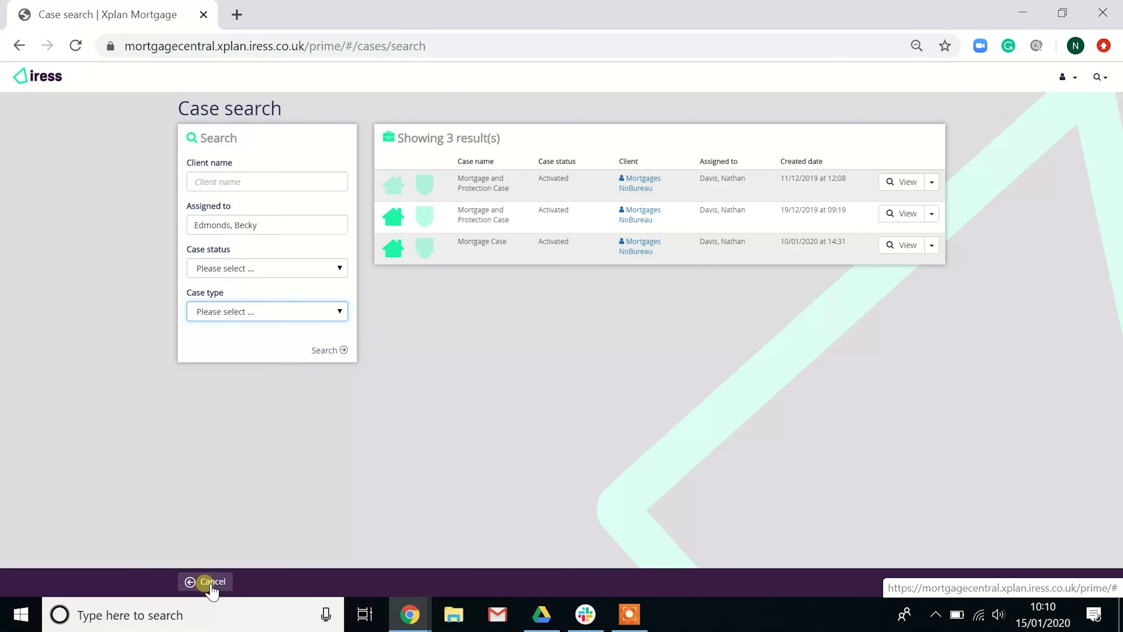
{"action": "left_click", "coordinate": [40, 76]}
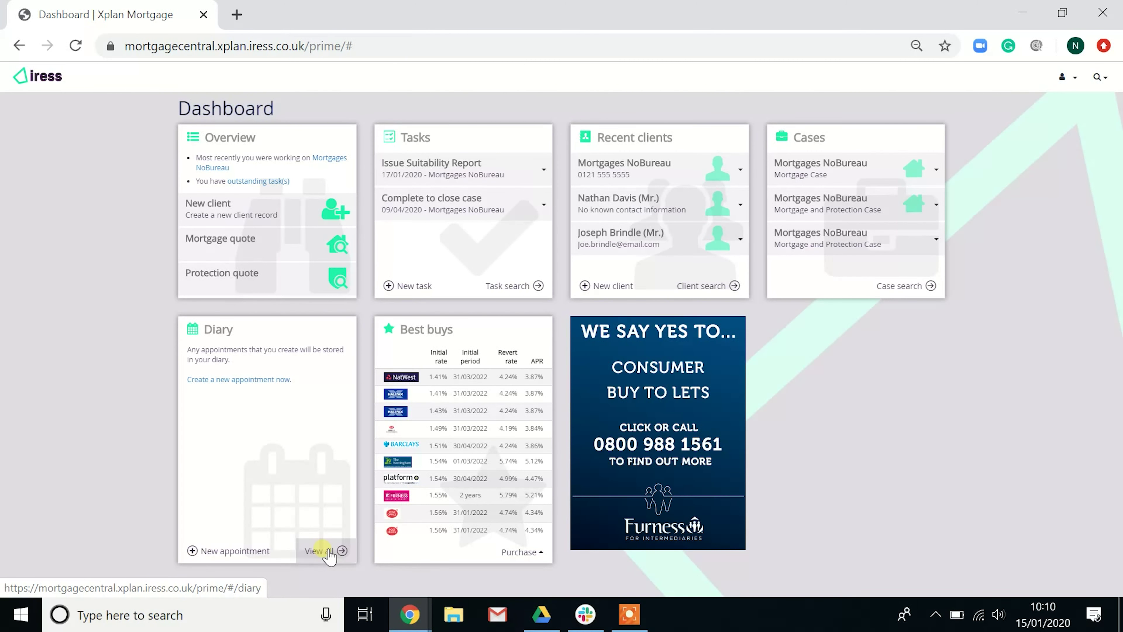
View the form for a new diary appointment, cancel it, and return to the dashboard.
{"action": "left_click", "coordinate": [228, 551]}
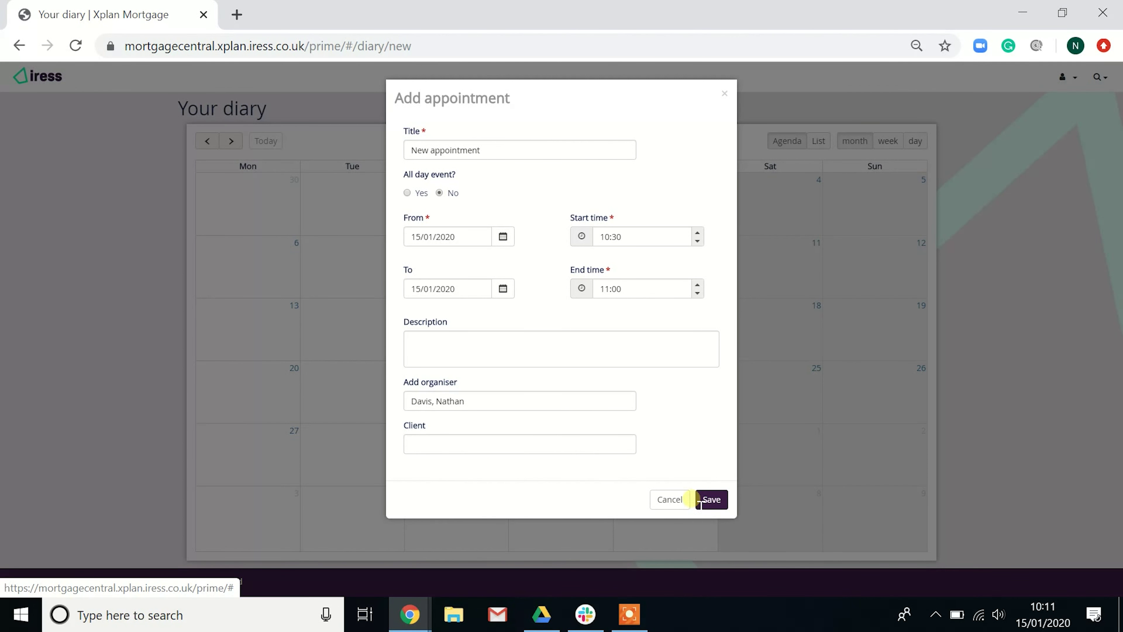
{"action": "left_click", "coordinate": [670, 500]}
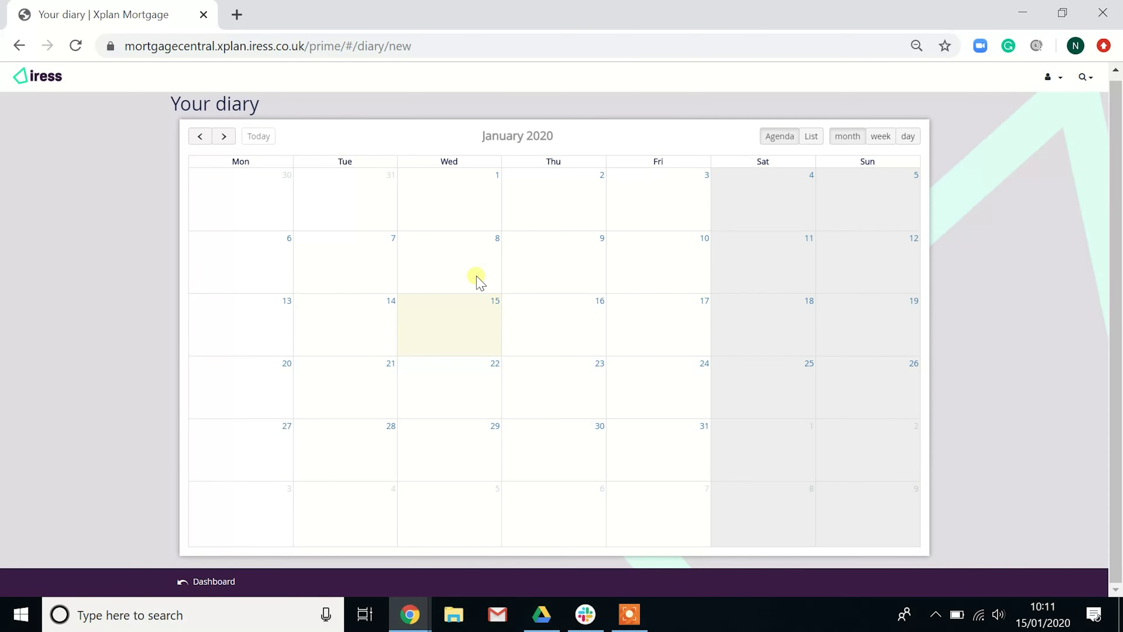
{"action": "left_click", "coordinate": [48, 77]}
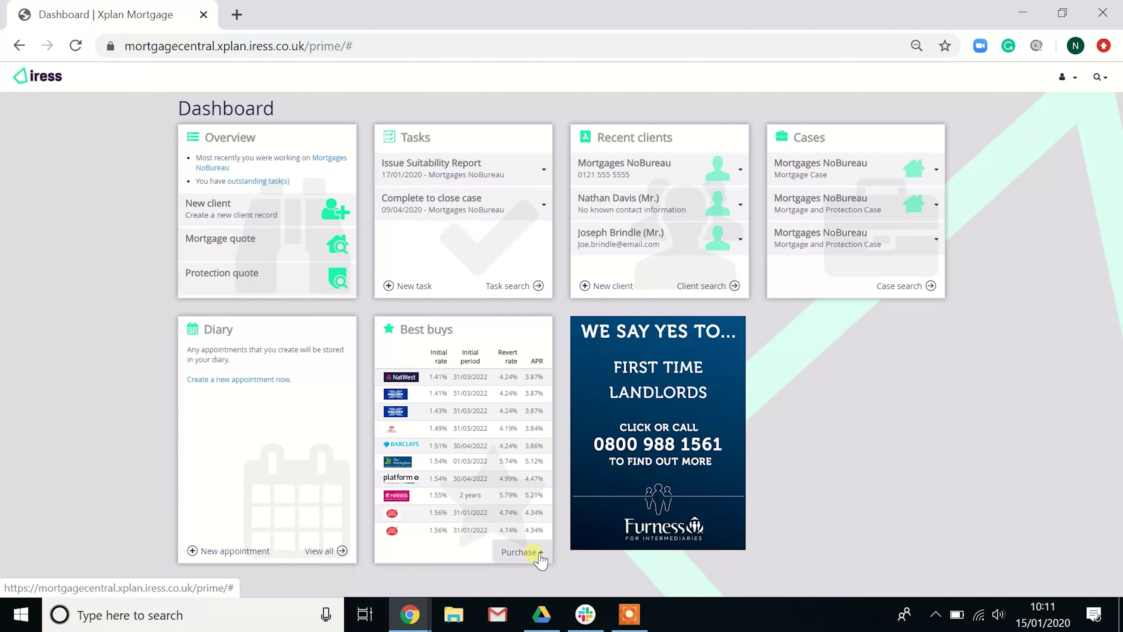
Examine the mortgage categories available for the Best buys table, leaving Purchase selected.
{"action": "left_click", "coordinate": [520, 552]}
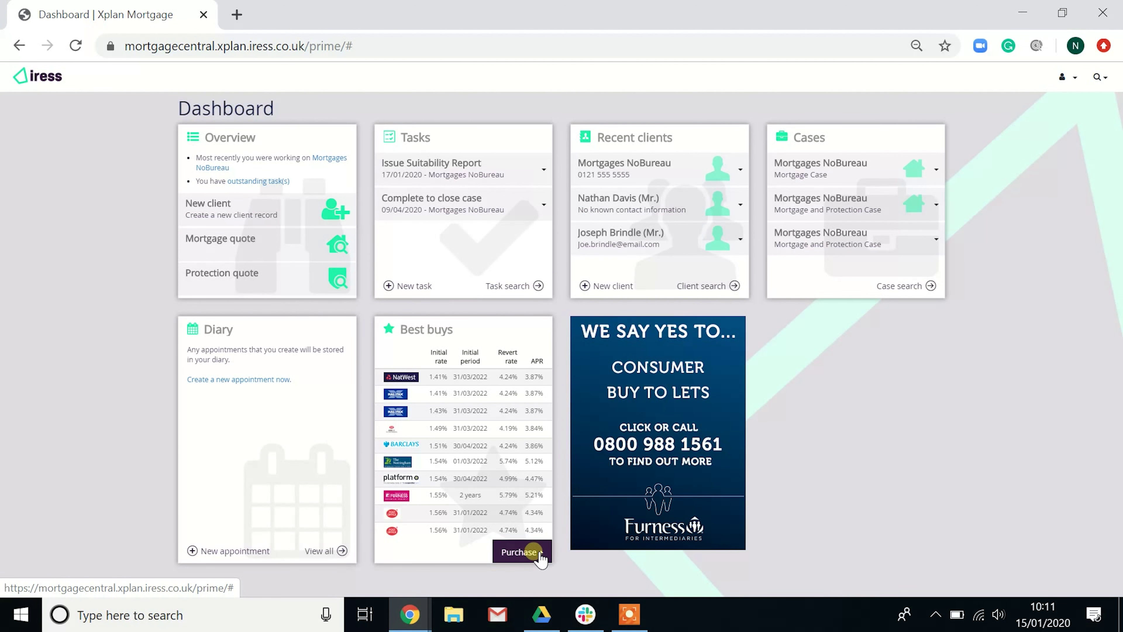
{"action": "left_click", "coordinate": [521, 552]}
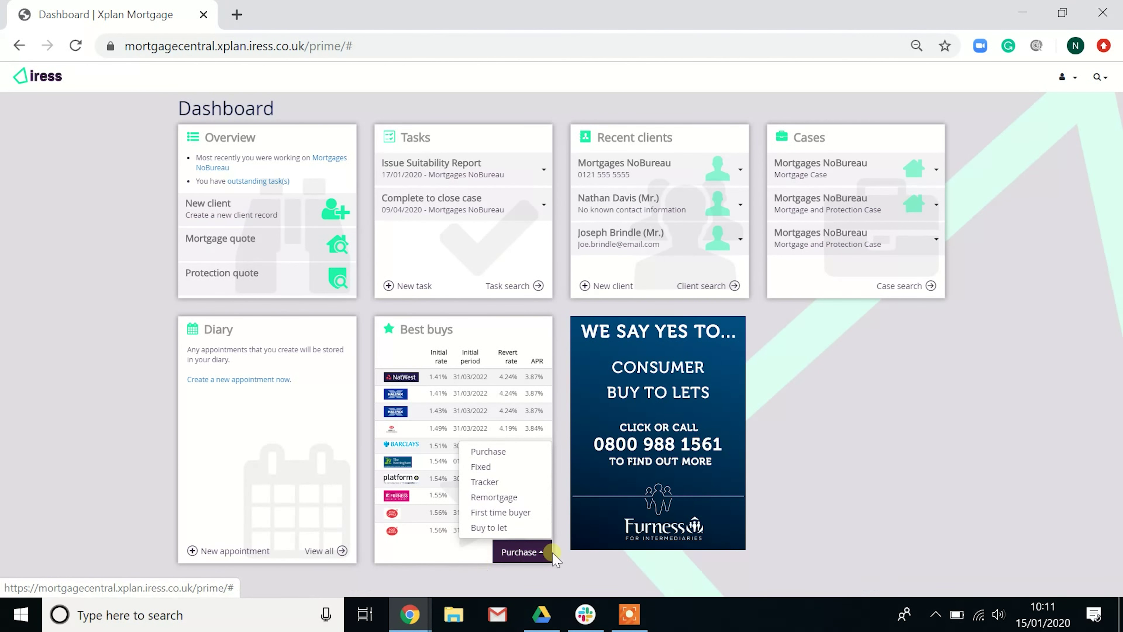
{"action": "left_click", "coordinate": [578, 565]}
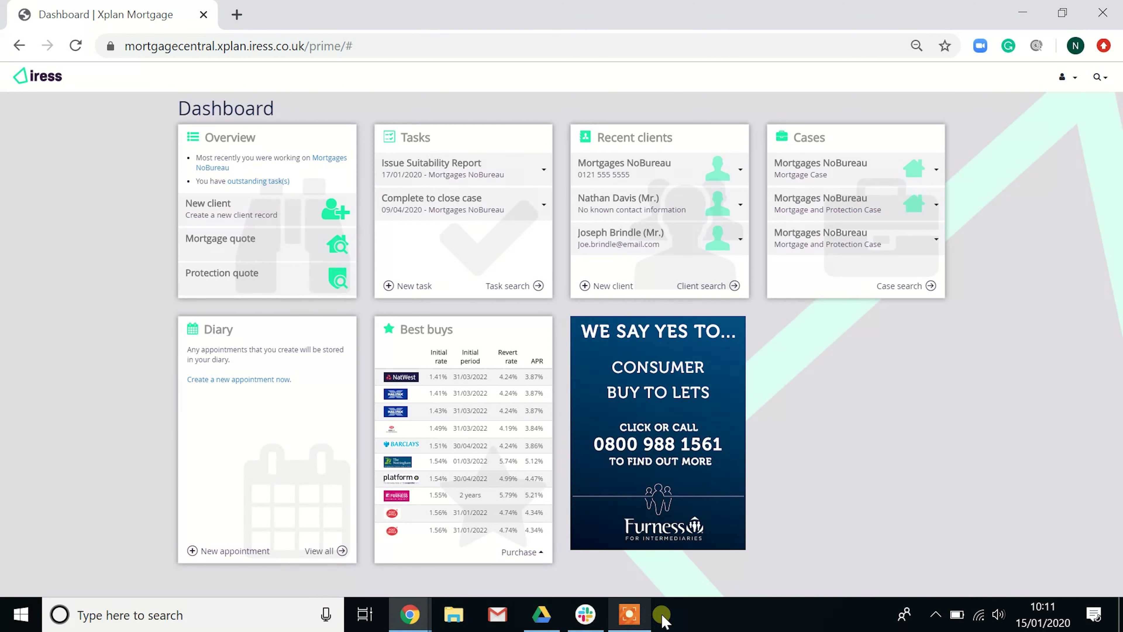
{"action": "left_click", "coordinate": [649, 615]}
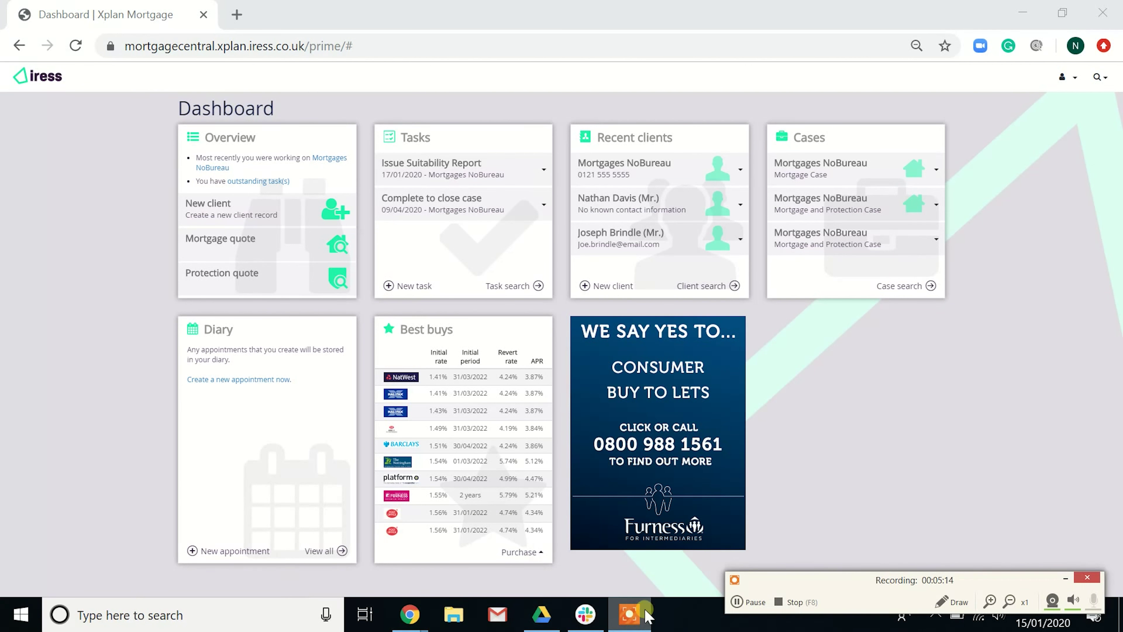